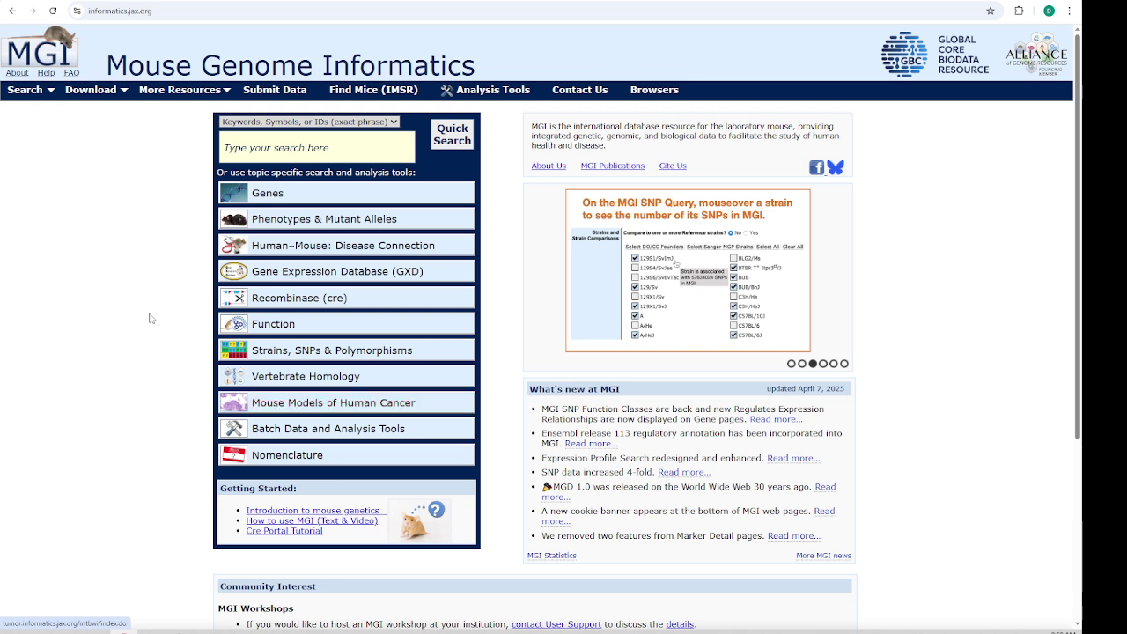
- Open the Mouse Models of Human Cancer database, dismiss its notice banner and go to cBioPortal for PDX
{"action": "left_click", "coordinate": [306, 407]}
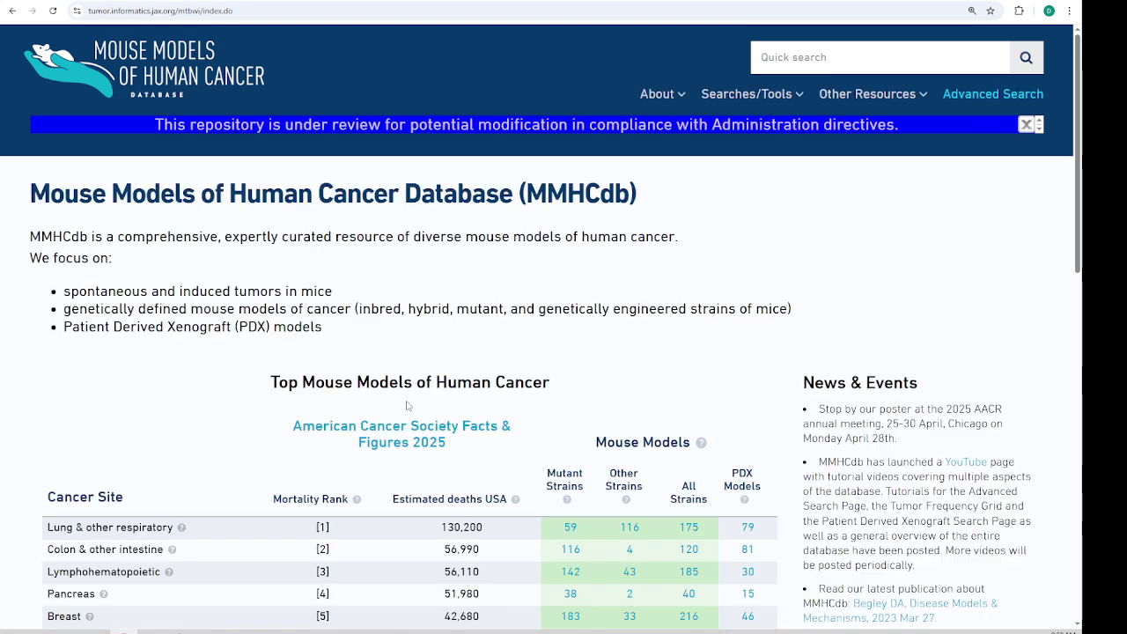
{"action": "left_click", "coordinate": [1032, 125]}
{"action": "left_click", "coordinate": [780, 97]}
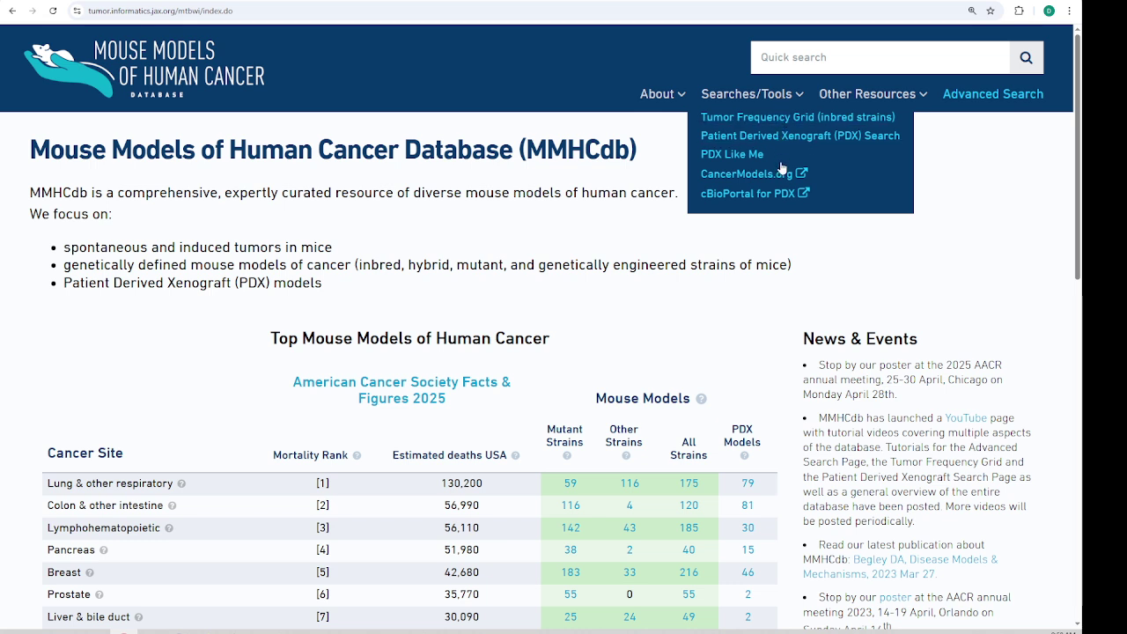
{"action": "left_click", "coordinate": [778, 195]}
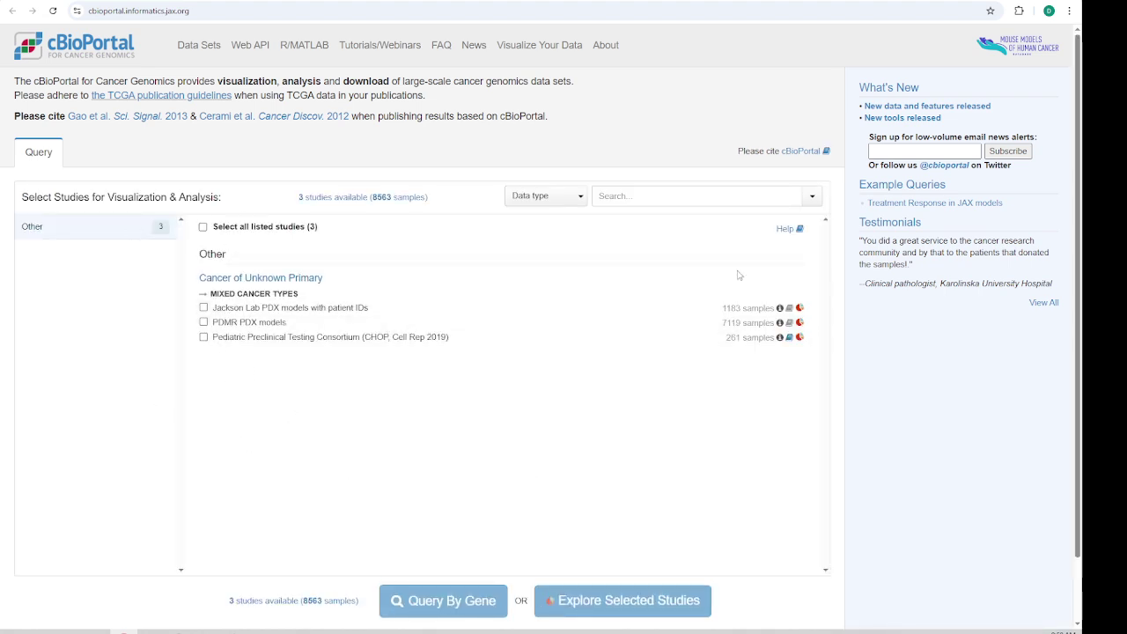
- Query the Jackson Lab PDX models with patient IDs study for the gene KRAS
{"action": "left_click", "coordinate": [203, 308]}
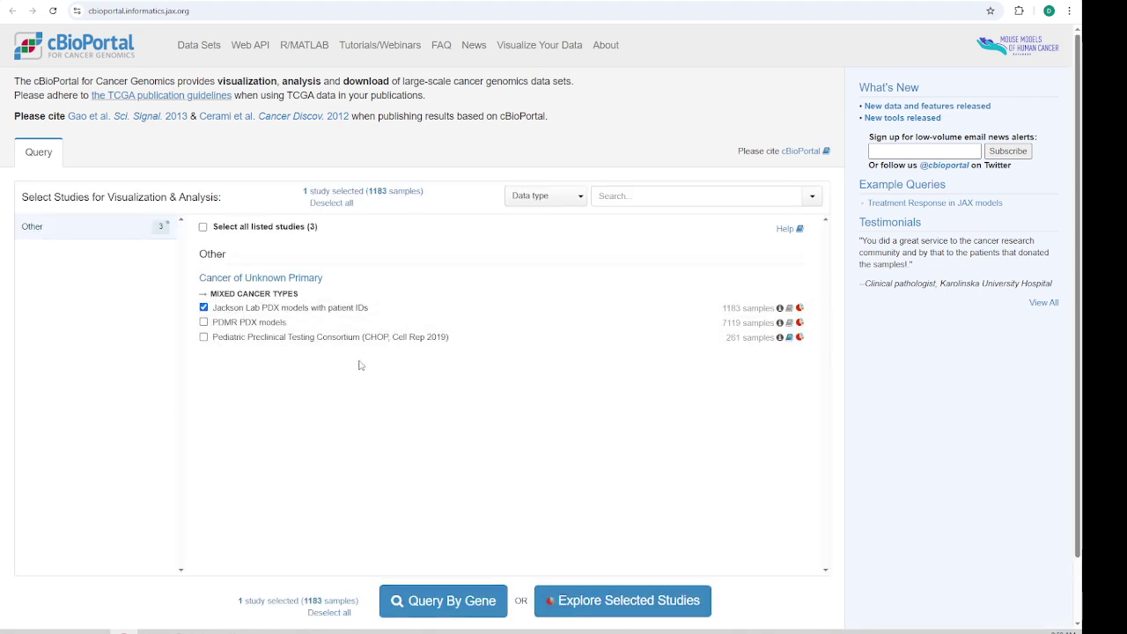
{"action": "left_click", "coordinate": [456, 601]}
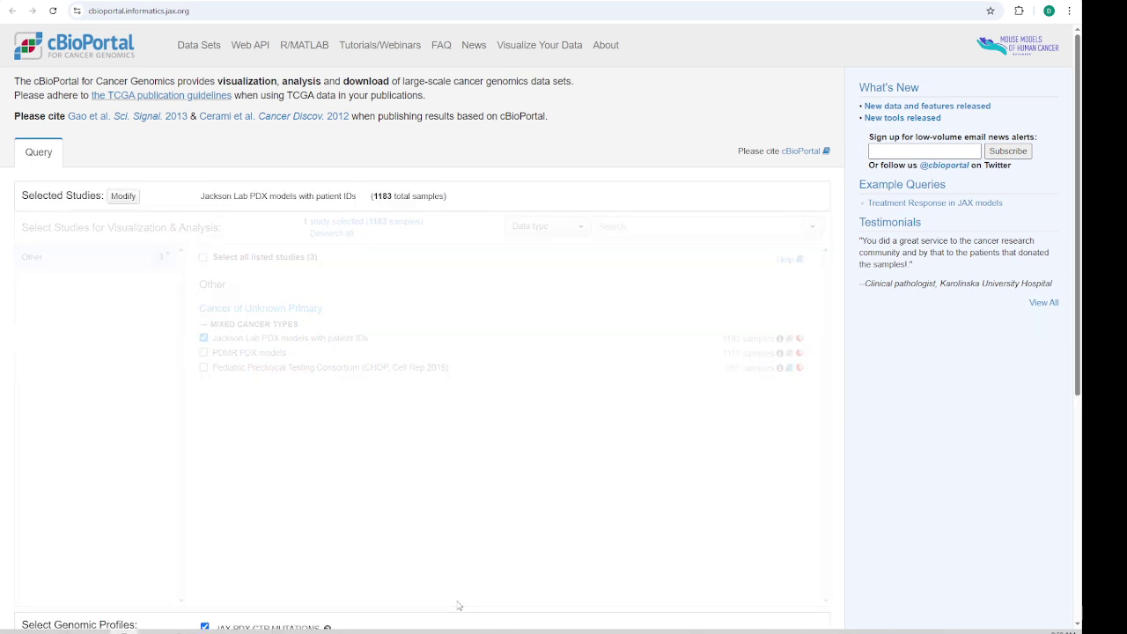
{"action": "left_click", "coordinate": [260, 407]}
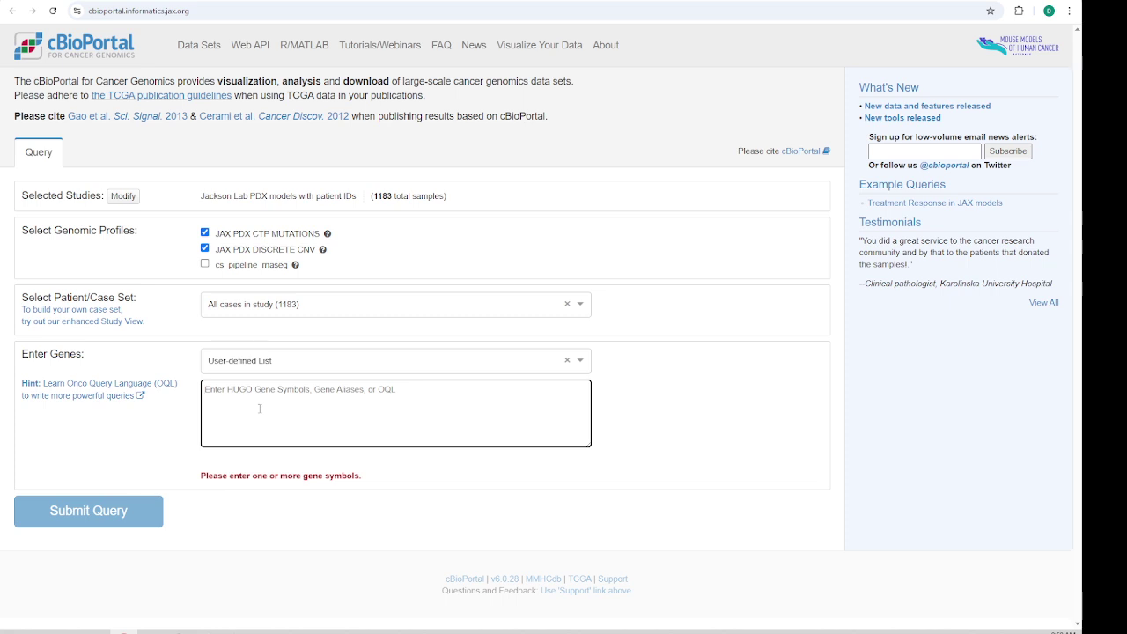
{"action": "type", "text": "KRAS"}
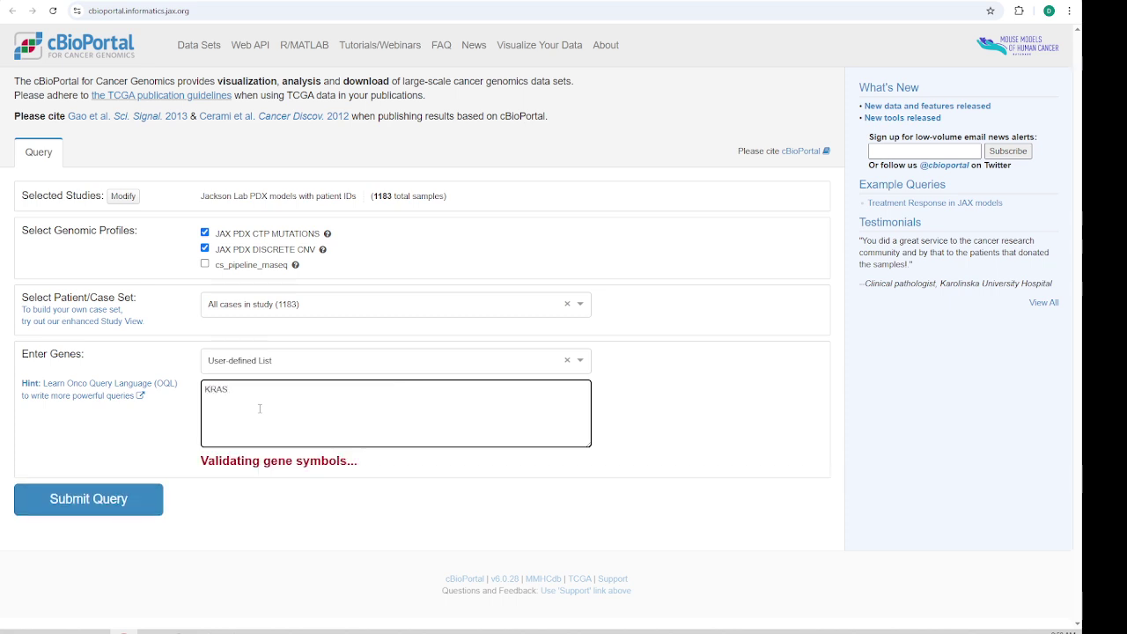
{"action": "left_click", "coordinate": [111, 502]}
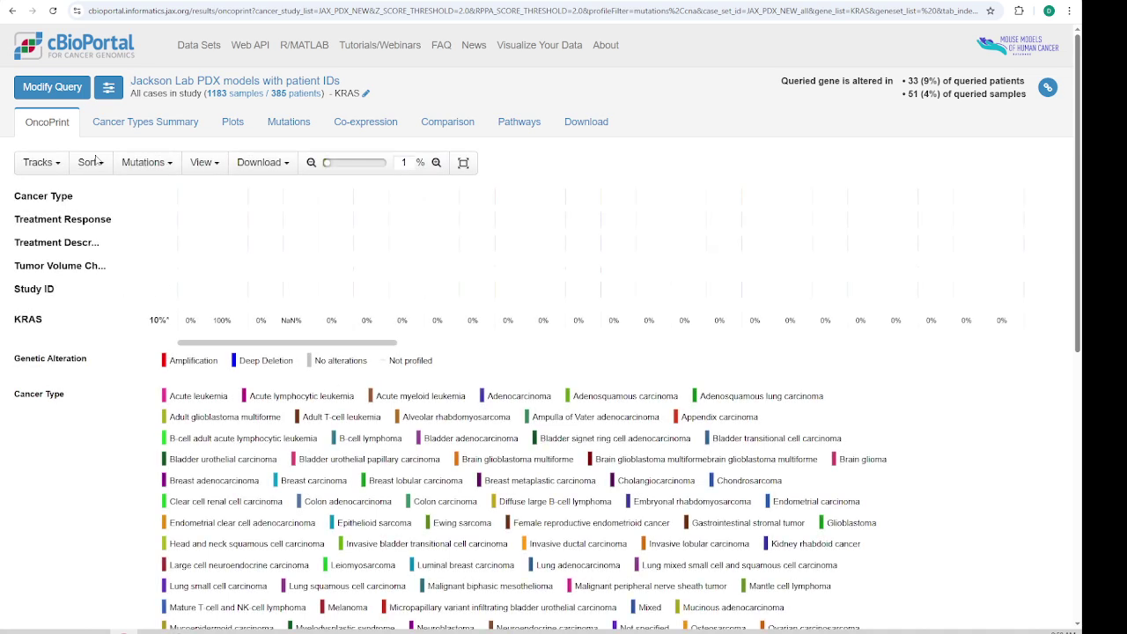
- Set the OncoPrint data type to events per sample
{"action": "left_click", "coordinate": [210, 168]}
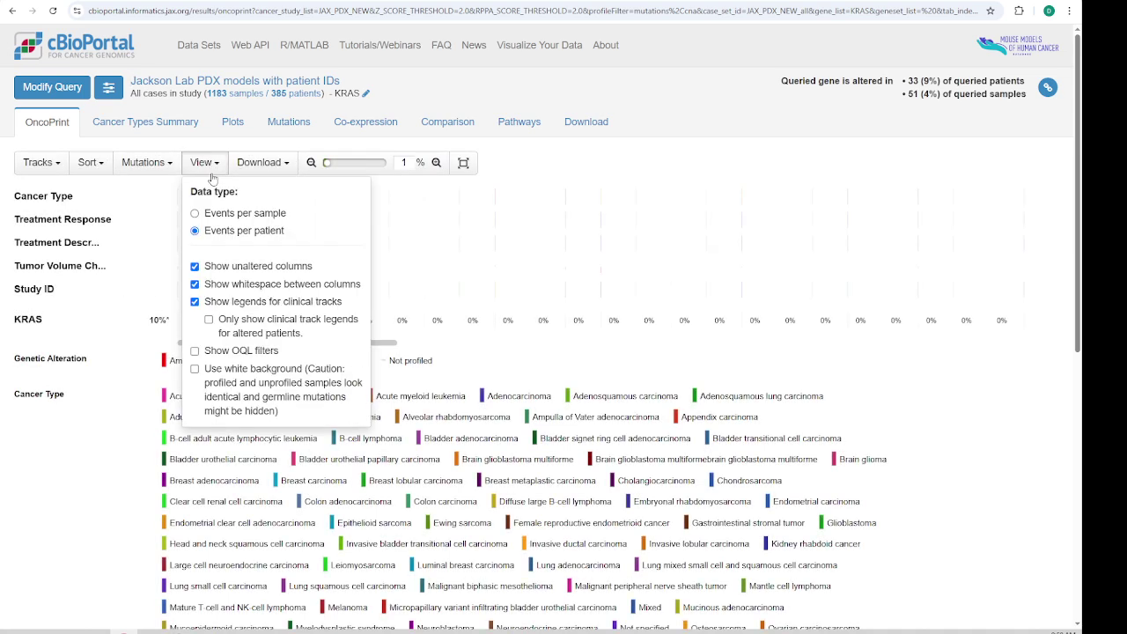
{"action": "left_click", "coordinate": [195, 214]}
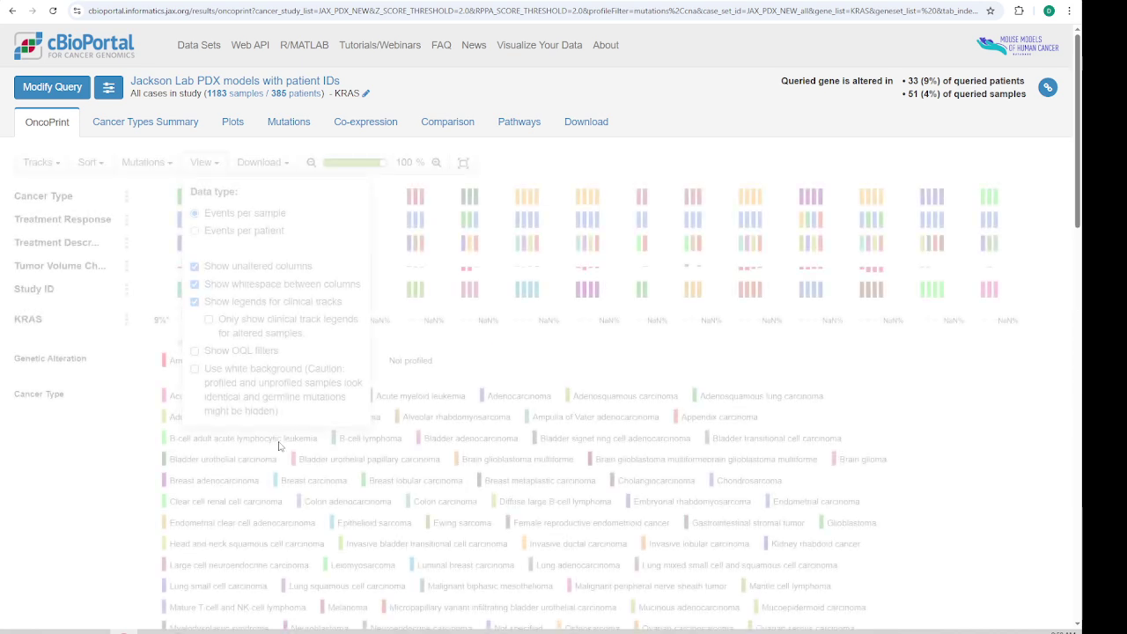
{"action": "left_click", "coordinate": [601, 362]}
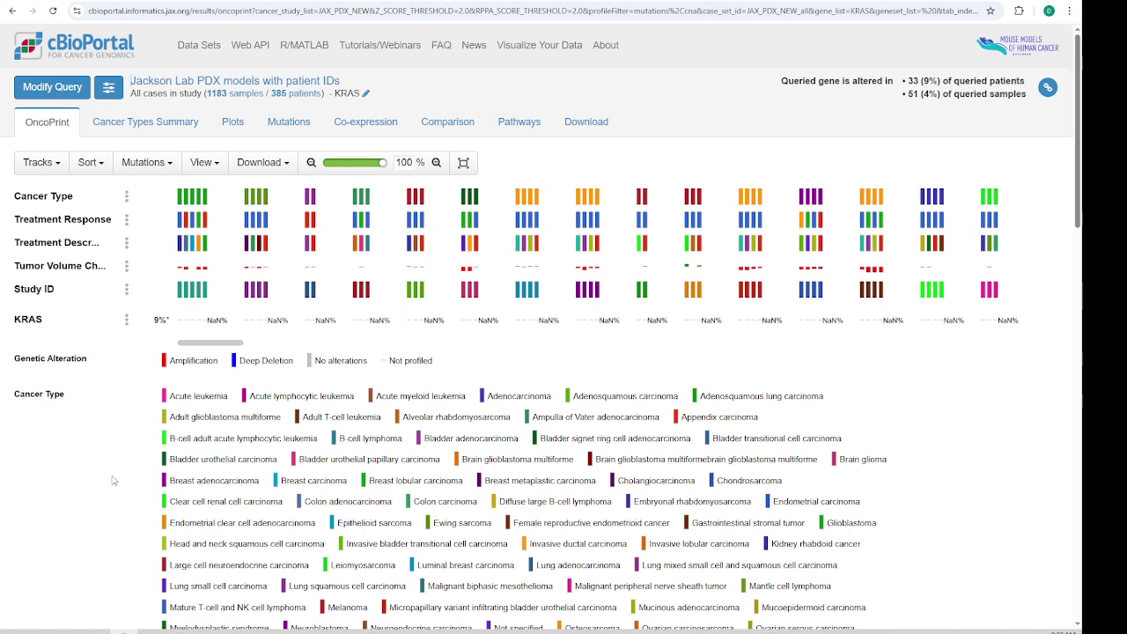
- Add the Final Diagnosis clinical track to the OncoPrint
{"action": "mouse_move", "coordinate": [205, 202]}
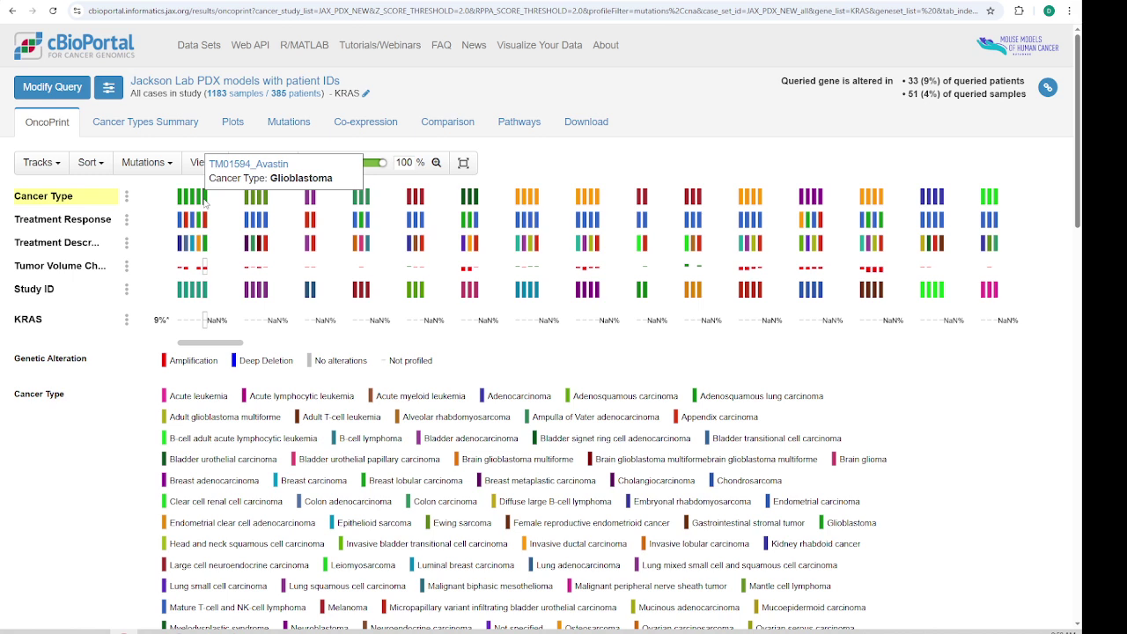
{"action": "mouse_move", "coordinate": [206, 226]}
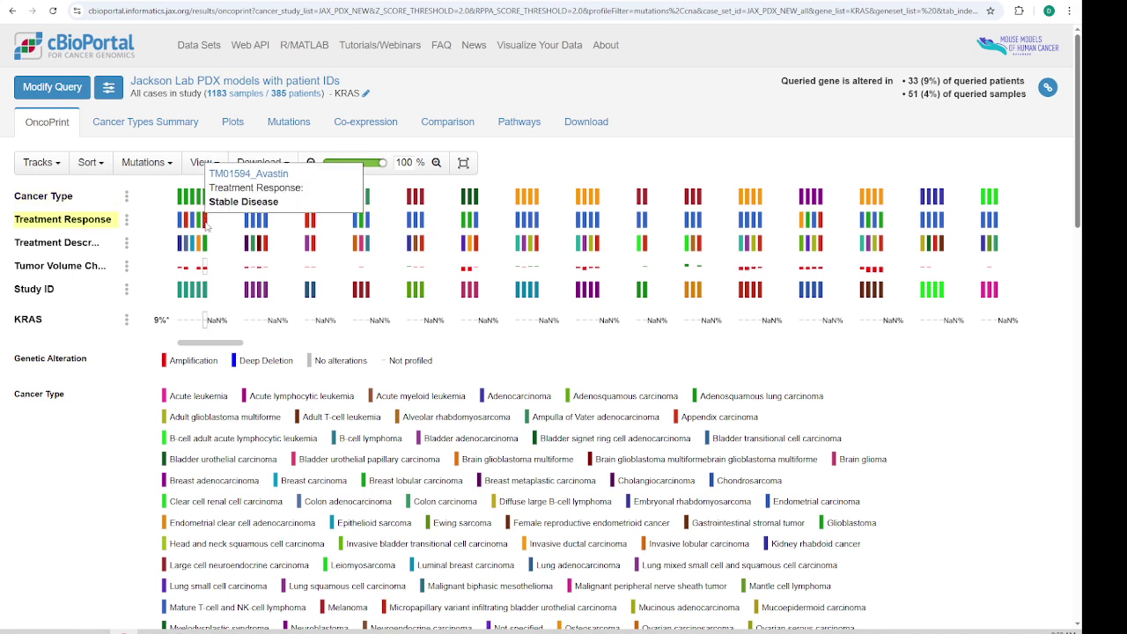
{"action": "mouse_move", "coordinate": [205, 250]}
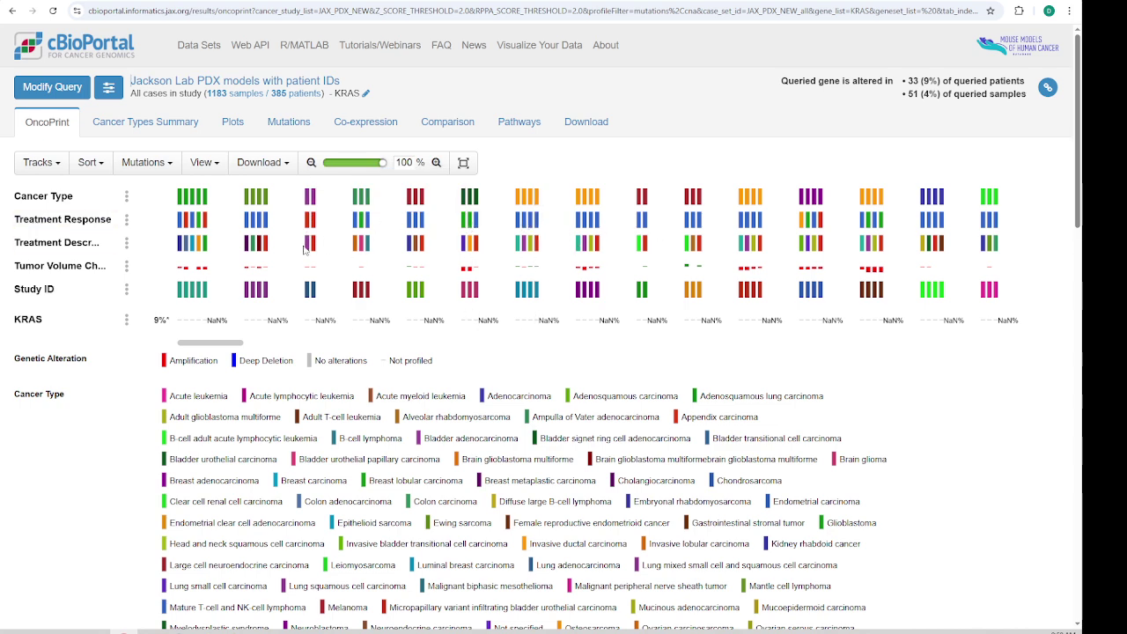
{"action": "left_click", "coordinate": [58, 165]}
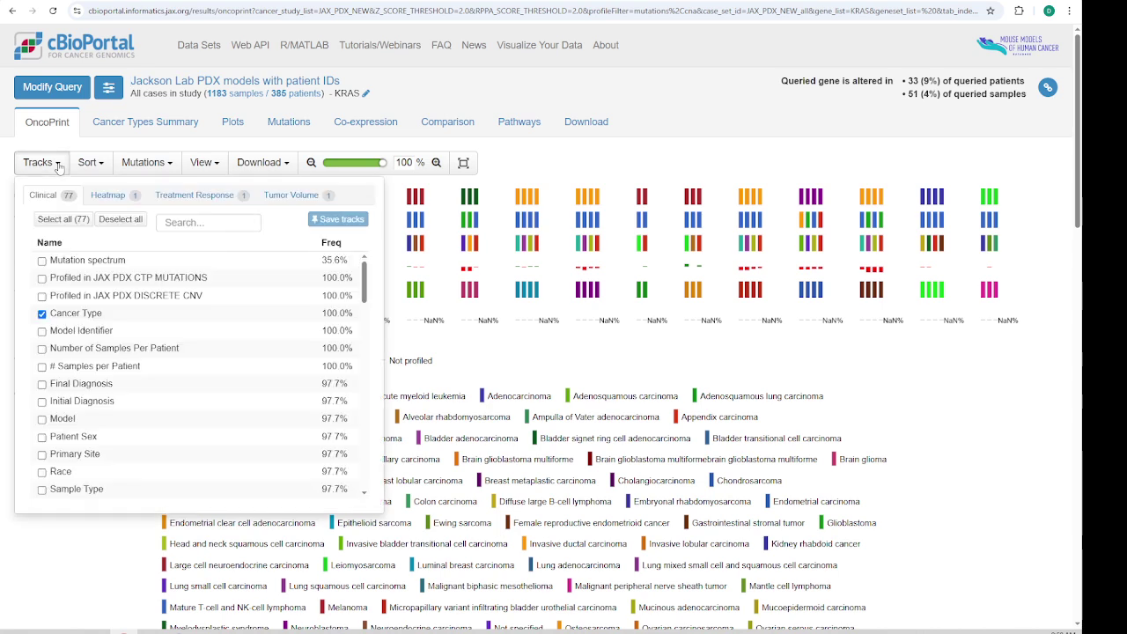
{"action": "left_click", "coordinate": [42, 385]}
{"action": "left_click", "coordinate": [179, 530]}
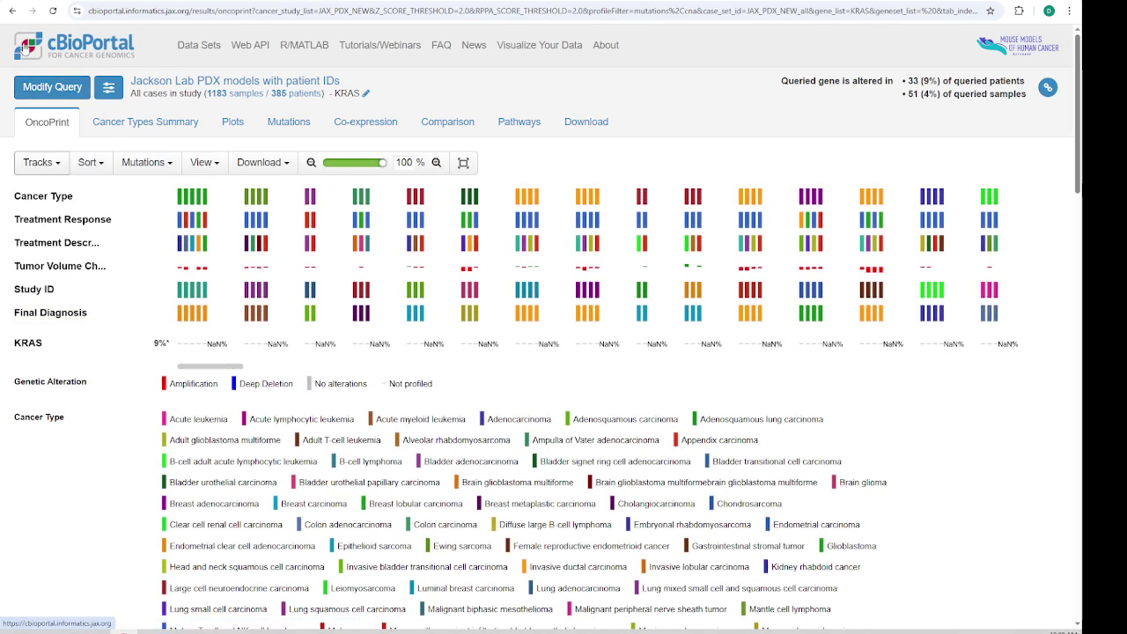
- Return to the study list and explore the summary of the Jackson Lab PDX models with patient IDs study
{"action": "left_click", "coordinate": [12, 11]}
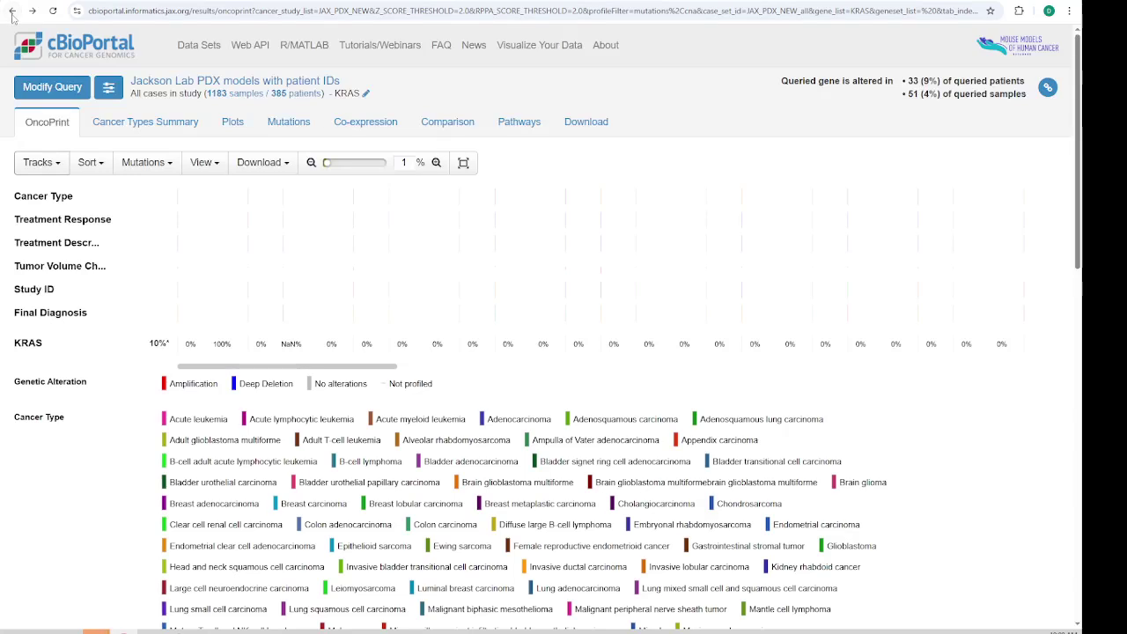
{"action": "left_click", "coordinate": [13, 10]}
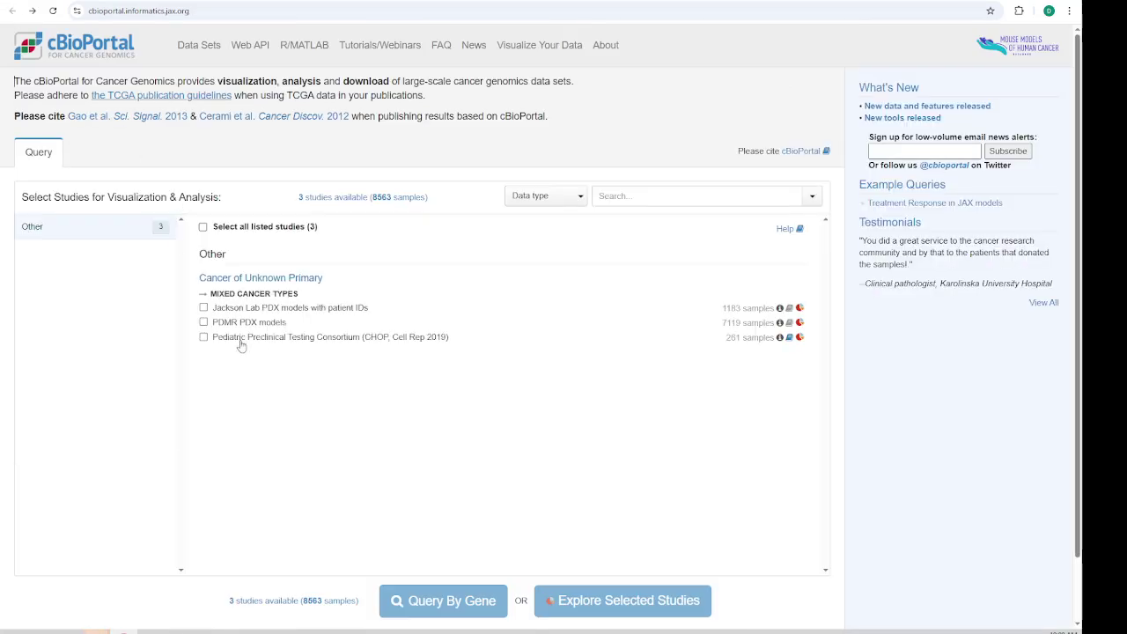
{"action": "left_click", "coordinate": [203, 308]}
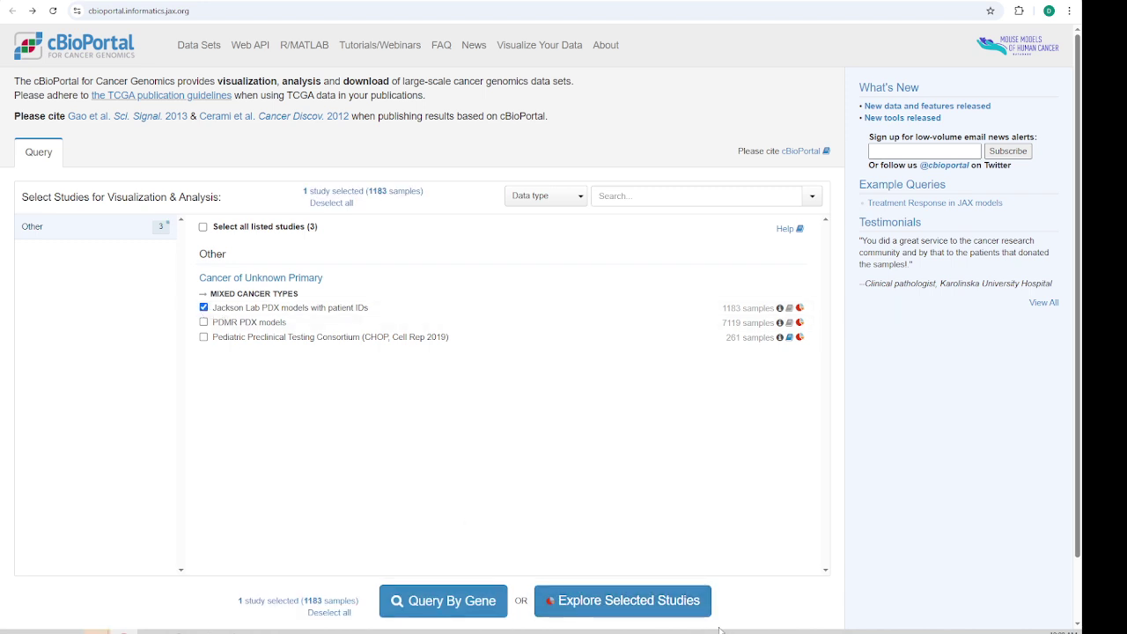
{"action": "left_click", "coordinate": [656, 602]}
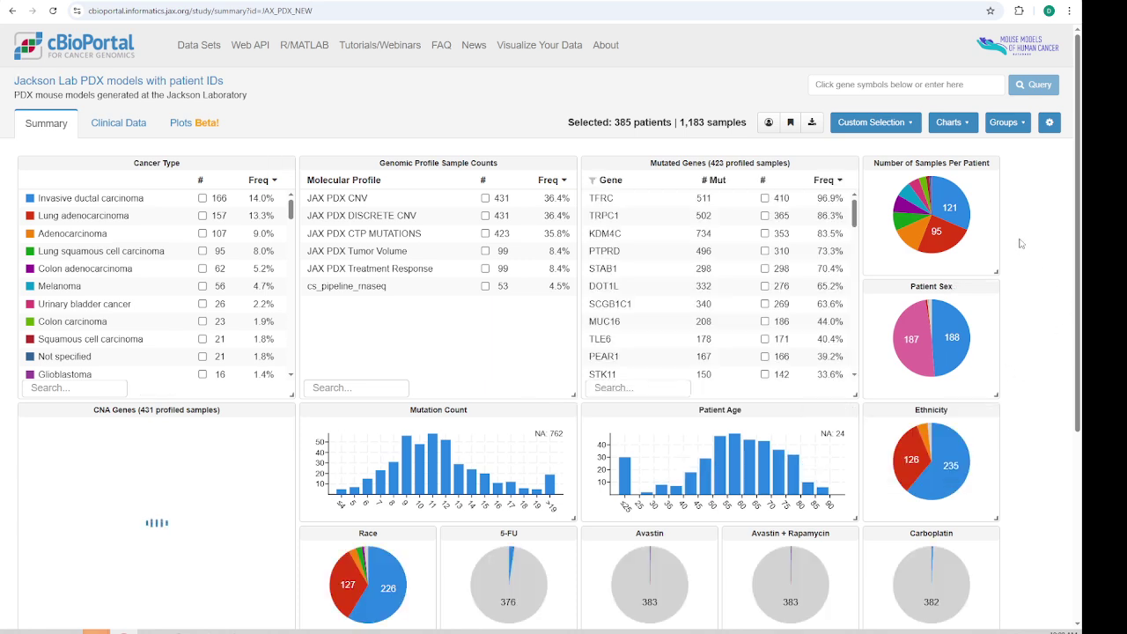
- Move the Copanlisib + VX-970 chart up to the place of the Avastin + Rapamycin chart, between Avastin and Carboplatin
{"action": "mouse_move", "coordinate": [921, 240]}
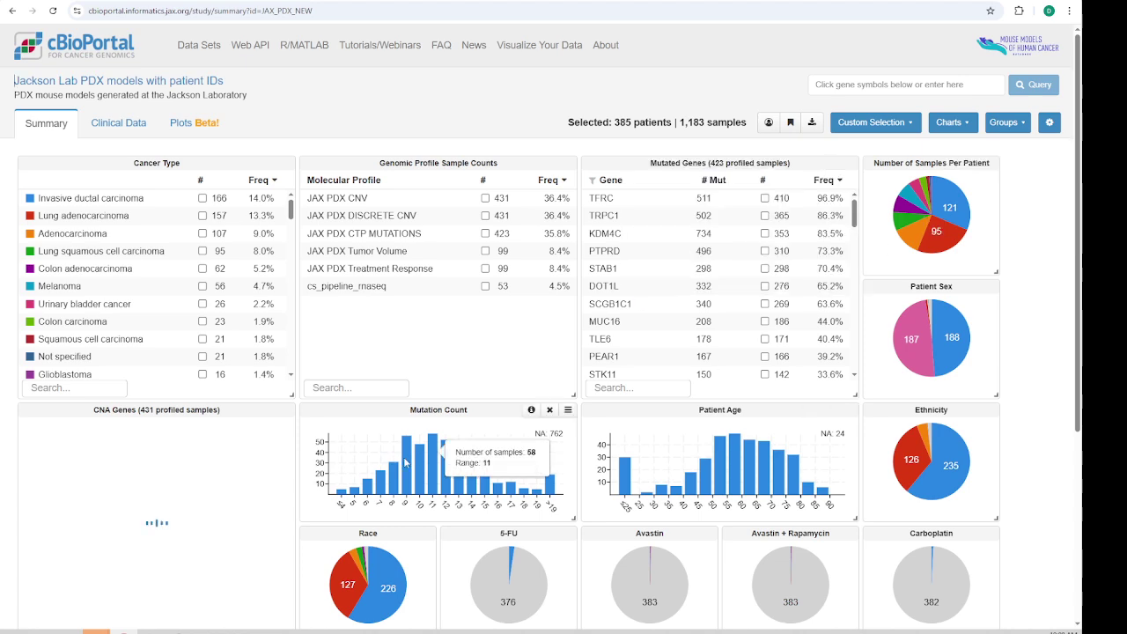
{"action": "scroll", "coordinate": [410, 474], "scroll_direction": "down", "scroll_amount": 2}
{"action": "scroll", "coordinate": [409, 475], "scroll_direction": "down", "scroll_amount": 2}
{"action": "scroll", "coordinate": [164, 470], "scroll_direction": "down", "scroll_amount": 1}
{"action": "scroll", "coordinate": [240, 447], "scroll_direction": "up", "scroll_amount": 1}
{"action": "scroll", "coordinate": [240, 448], "scroll_direction": "up", "scroll_amount": 2}
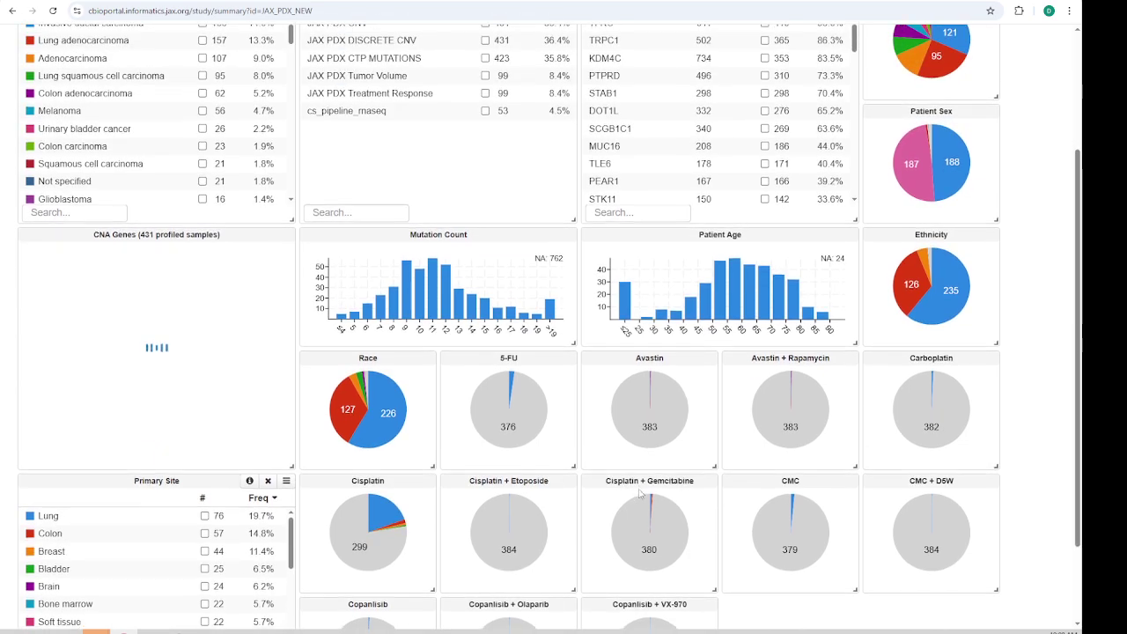
{"action": "scroll", "coordinate": [529, 475], "scroll_direction": "down", "scroll_amount": 2}
{"action": "mouse_move", "coordinate": [656, 499]}
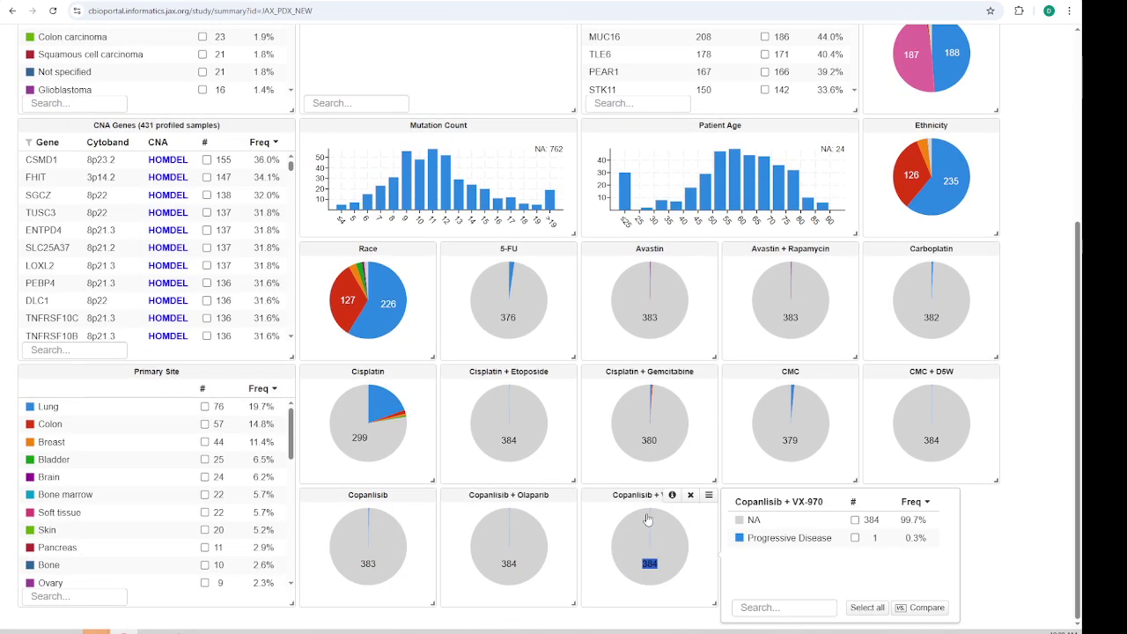
{"action": "left_click_drag", "start_coordinate": [624, 487], "coordinate": [779, 242]}
{"action": "scroll", "coordinate": [852, 334], "scroll_direction": "up", "scroll_amount": 4}
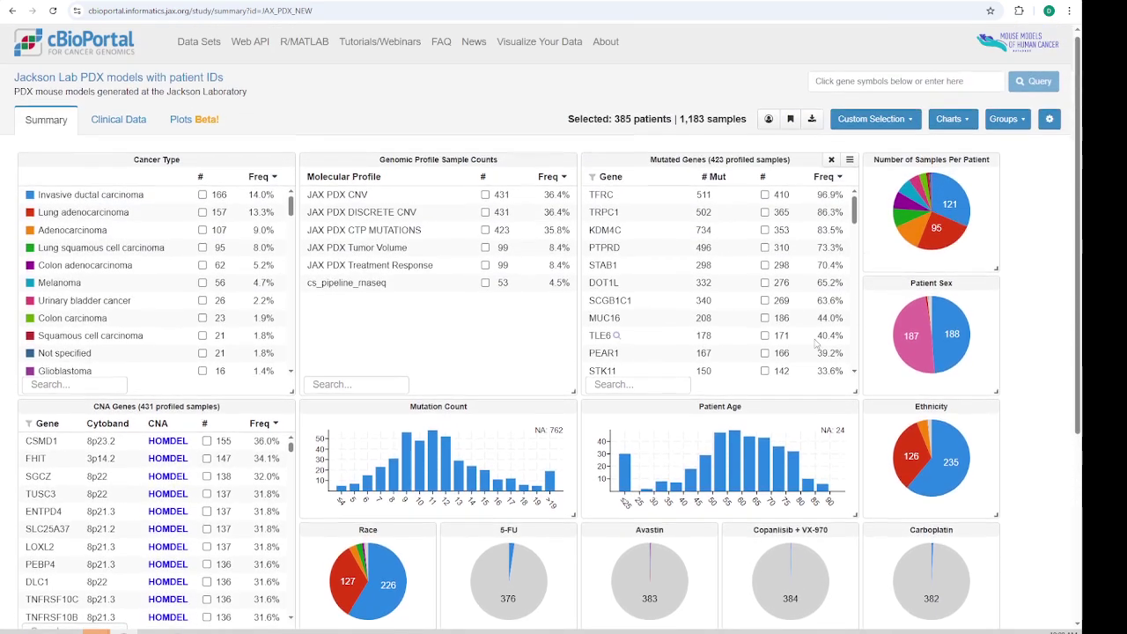
{"action": "left_click", "coordinate": [913, 126]}
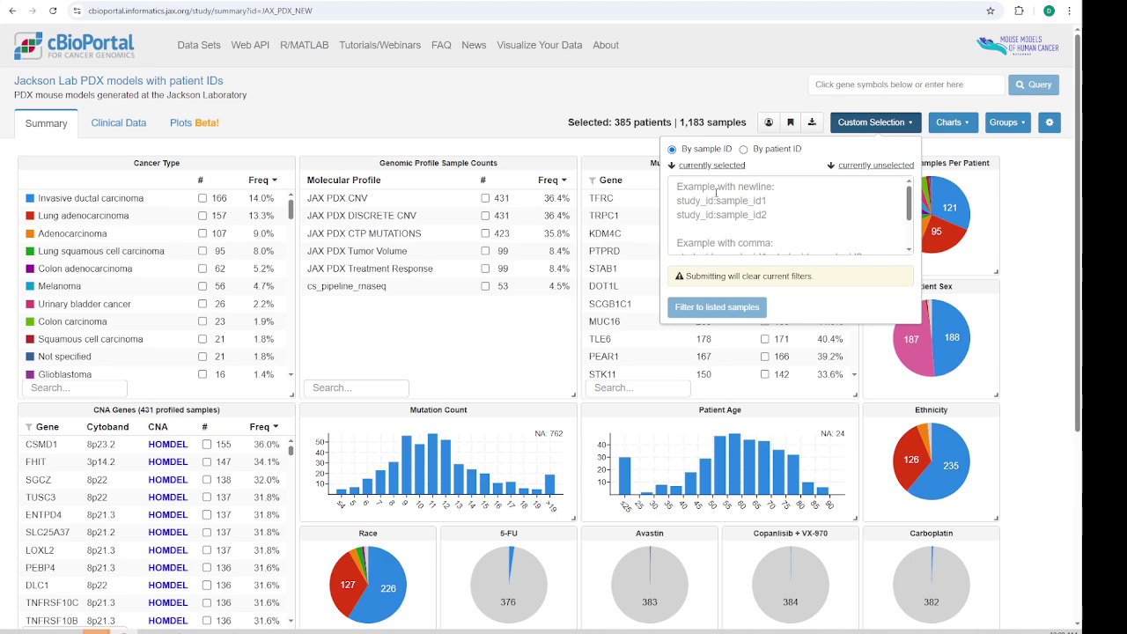
{"action": "left_click", "coordinate": [950, 123]}
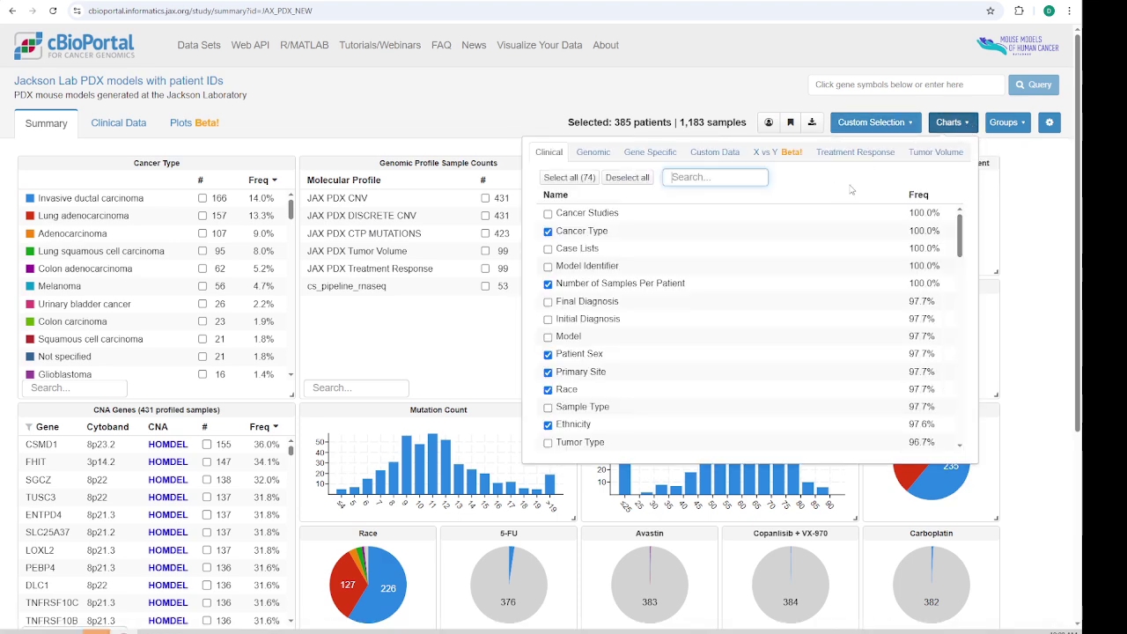
{"action": "left_click", "coordinate": [1036, 268]}
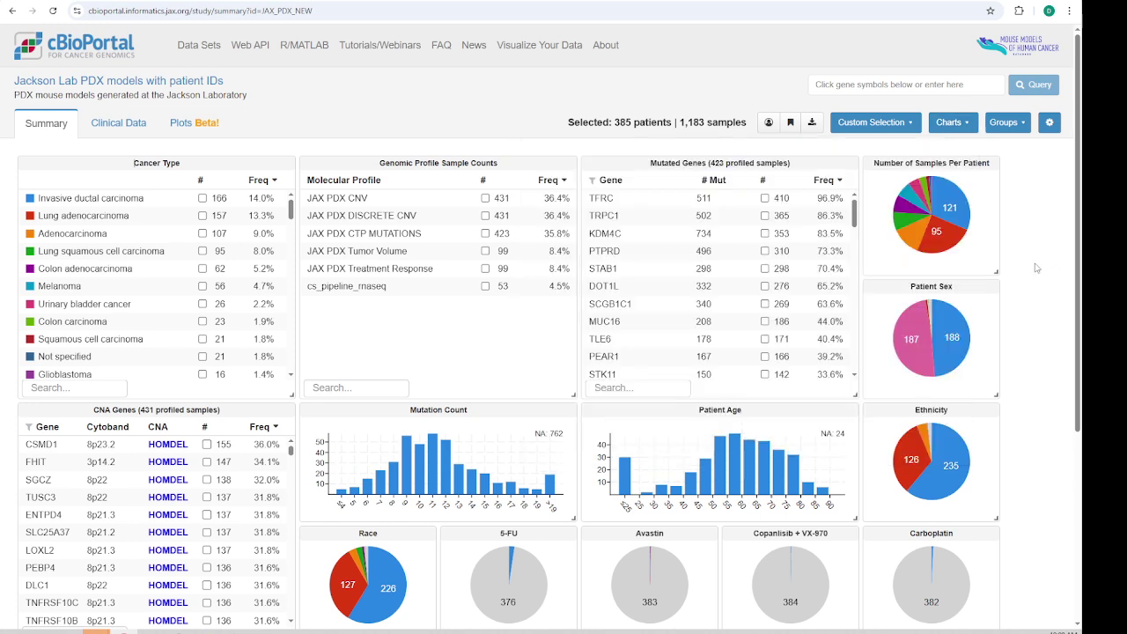